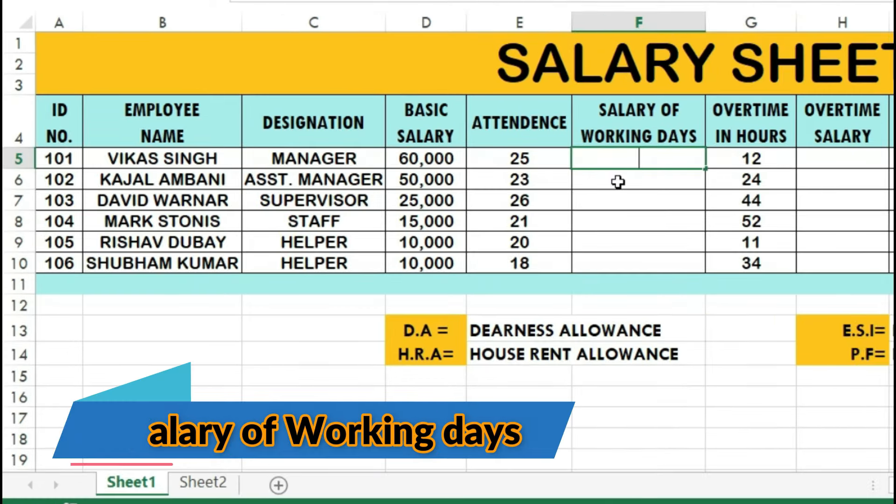
Calculate the salary of working days in F5 with =D5/30*E5 and copy the formula down to F10
text(=)
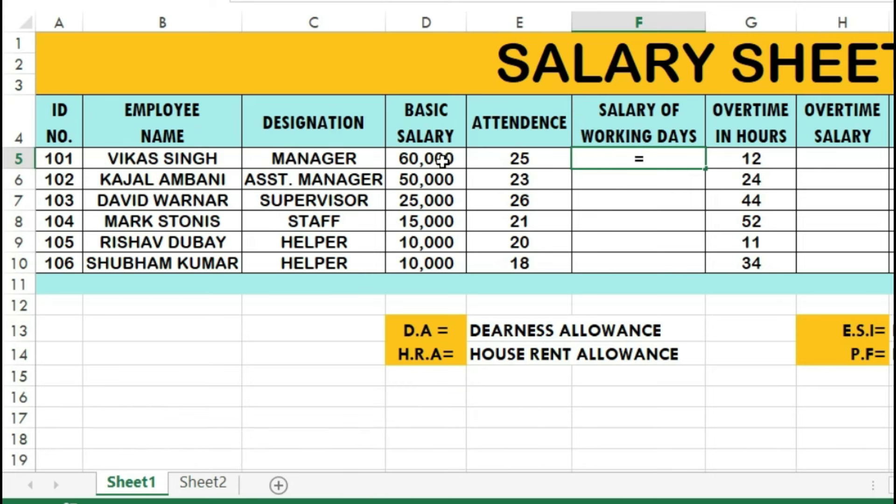
click(446, 160)
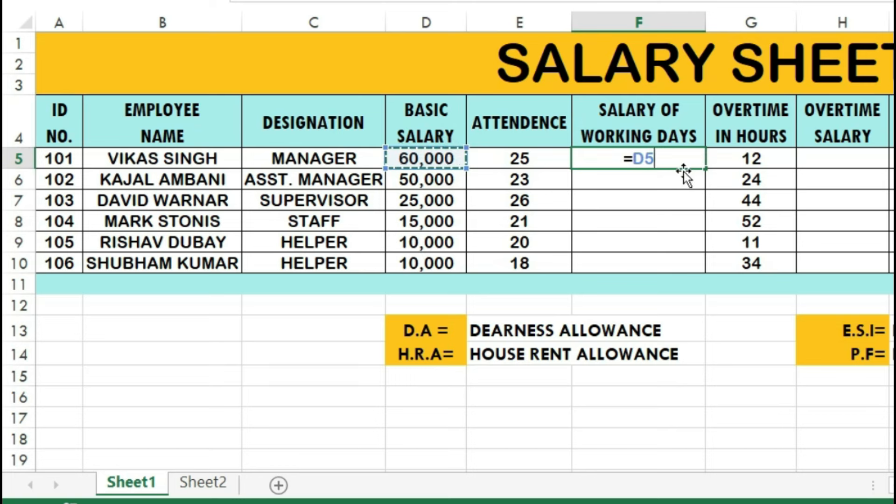
text(/30)
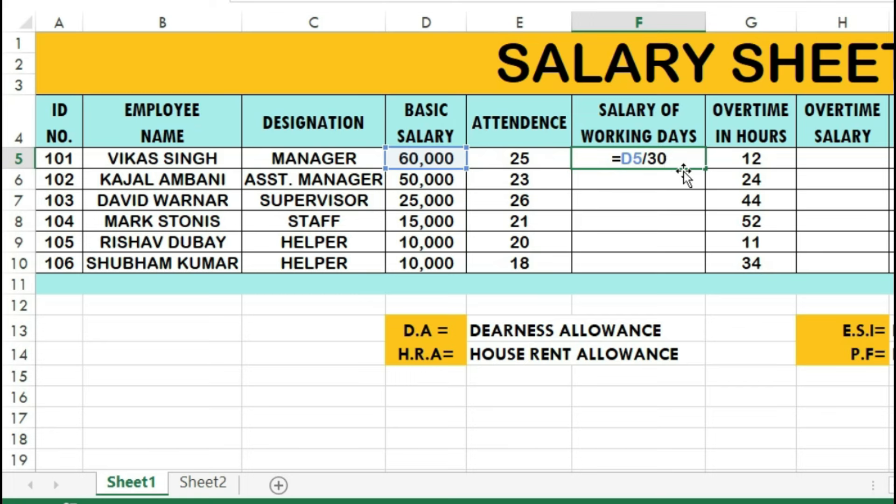
text(*)
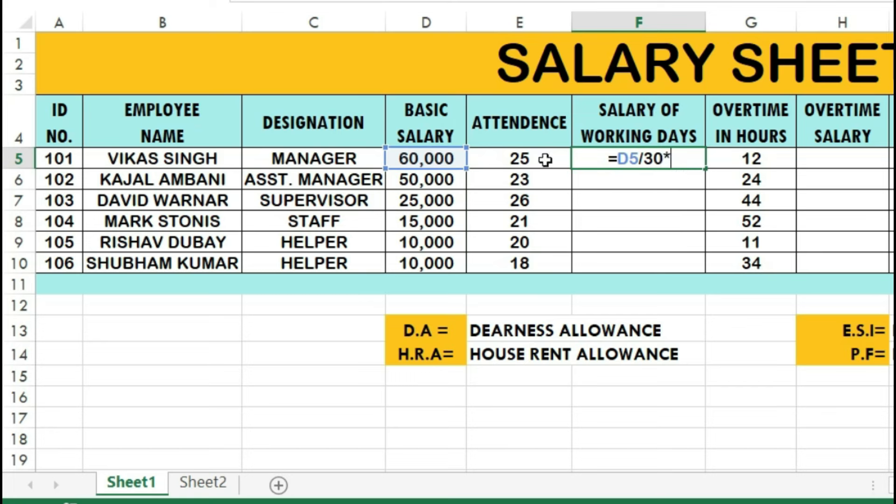
click(546, 160)
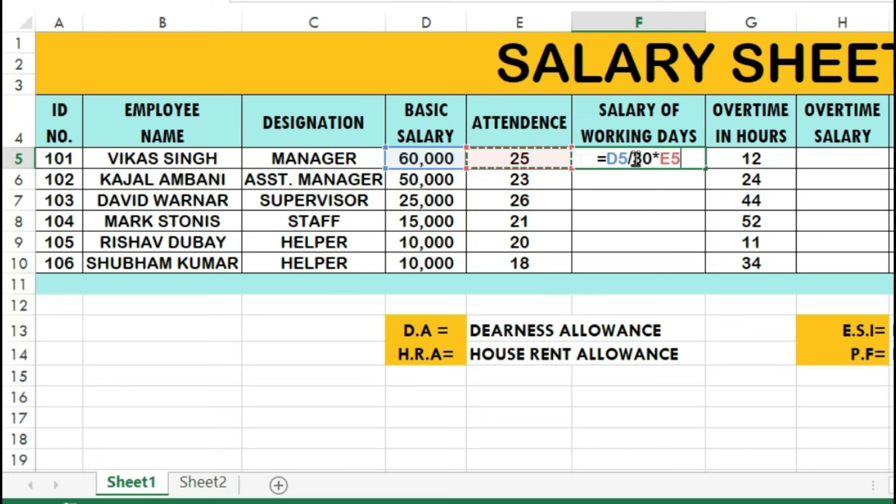
key(Return)
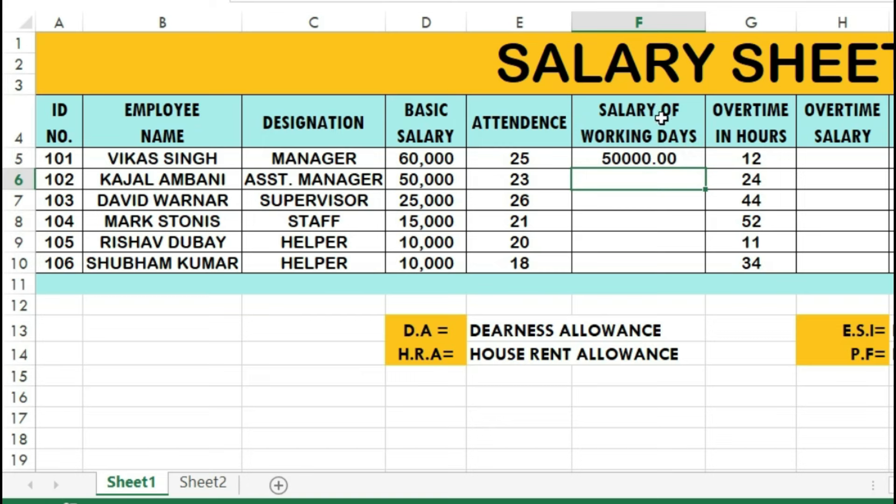
click(700, 164)
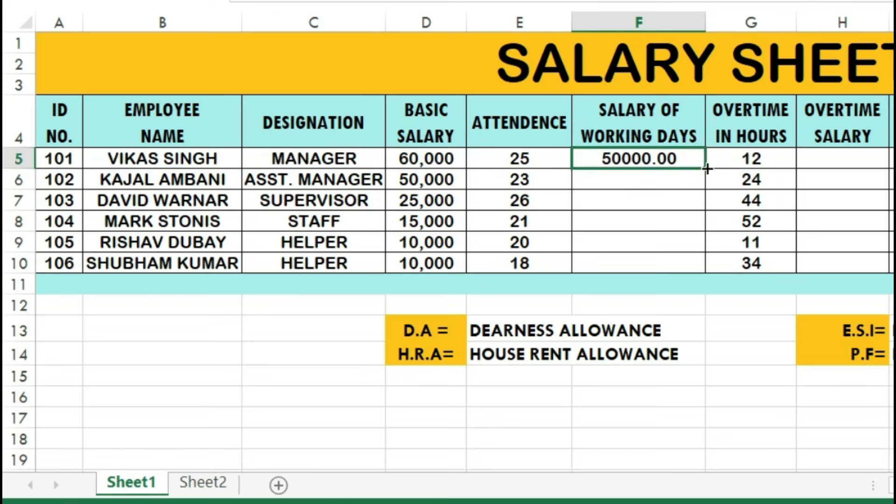
drag(707, 169, 711, 268)
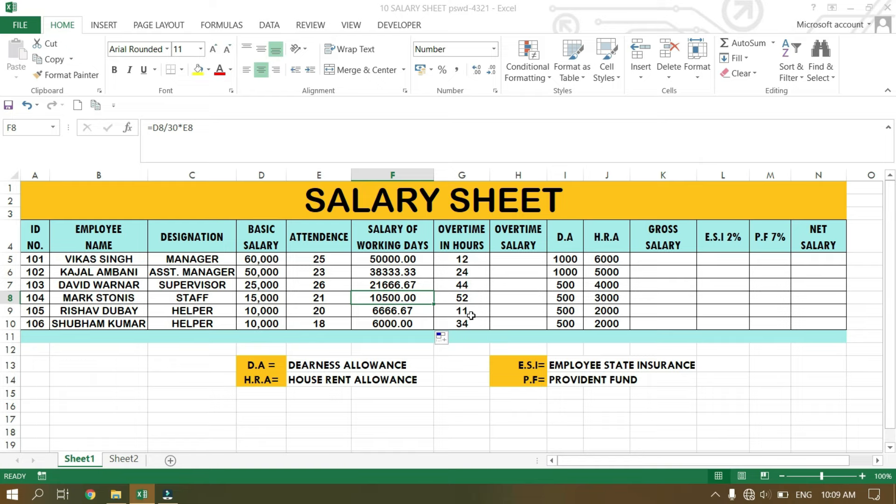
Calculate the overtime salary in H5 with =D5/30/8*G5 and copy the formula down to H10
click(522, 262)
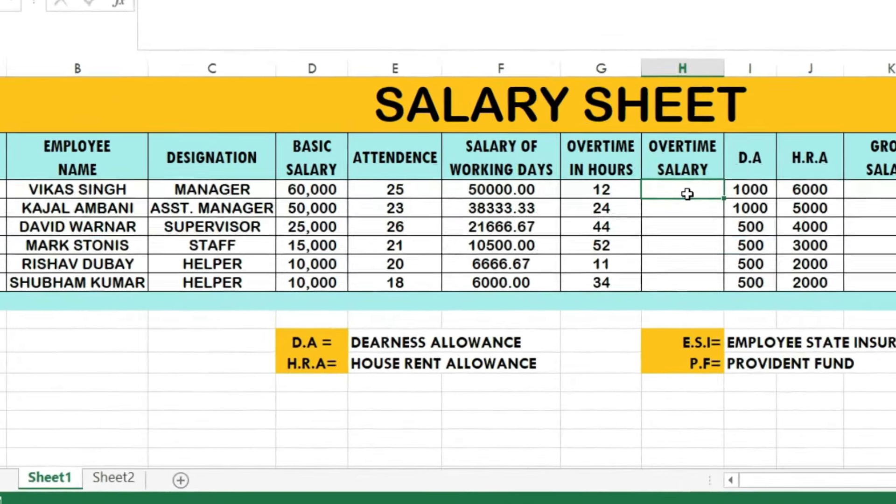
text(=)
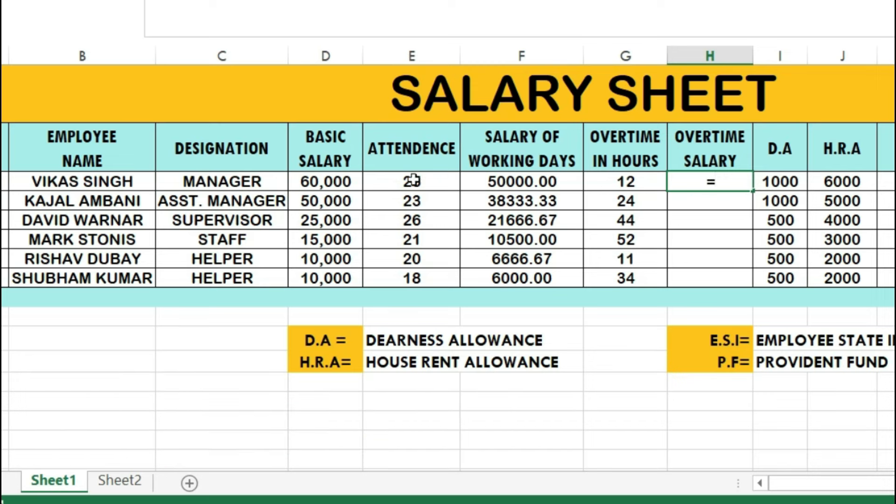
click(334, 185)
text(/30)
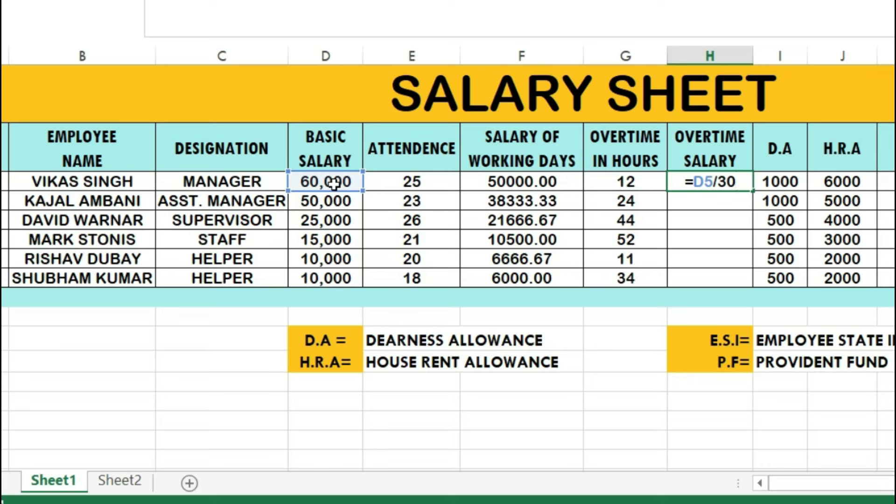
text(?)
key(BackSpace)
text(/8)
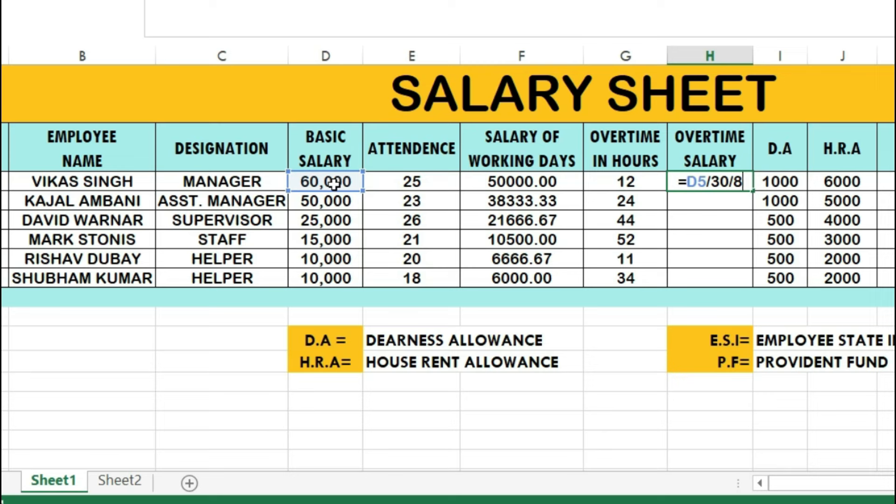
text(*)
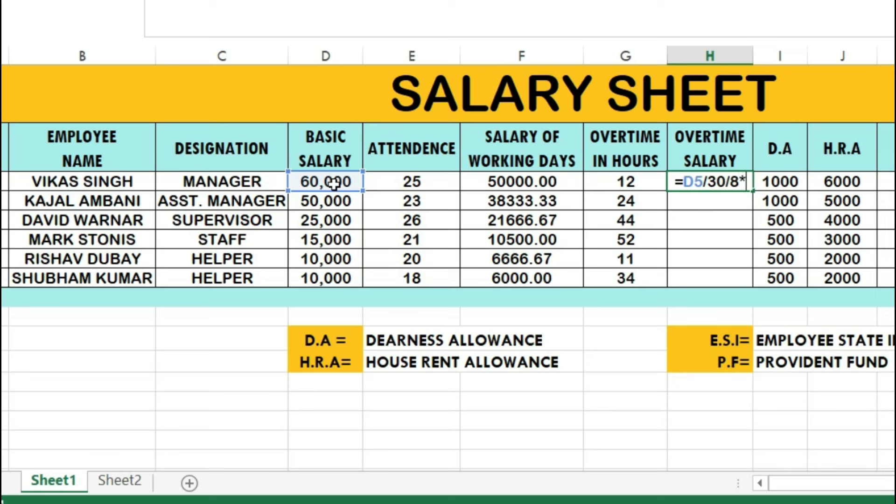
click(611, 186)
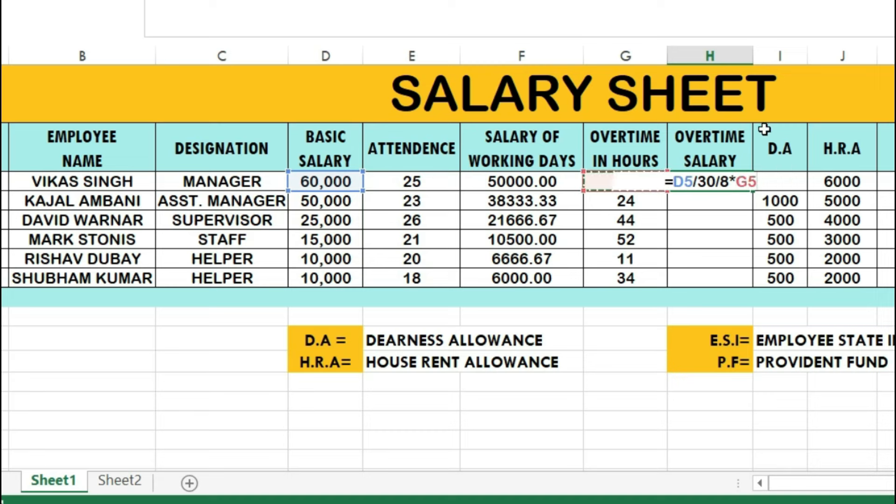
key(Return)
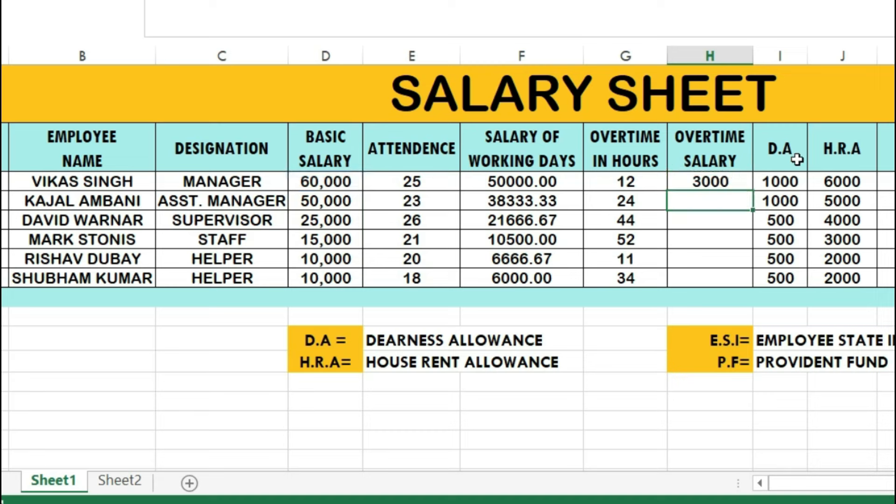
click(734, 181)
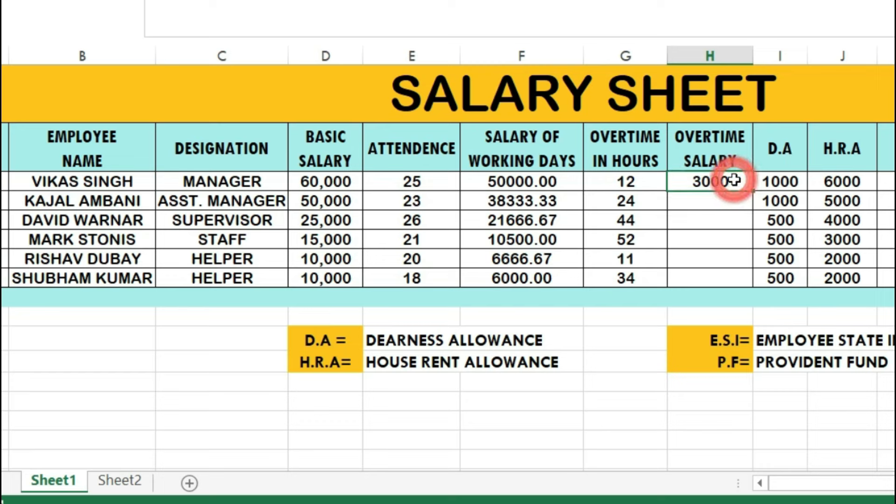
drag(753, 195, 755, 283)
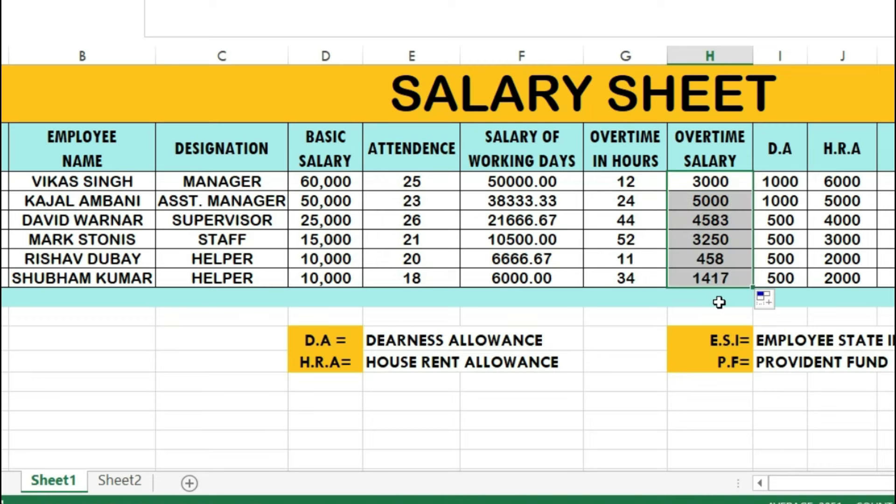
click(841, 278)
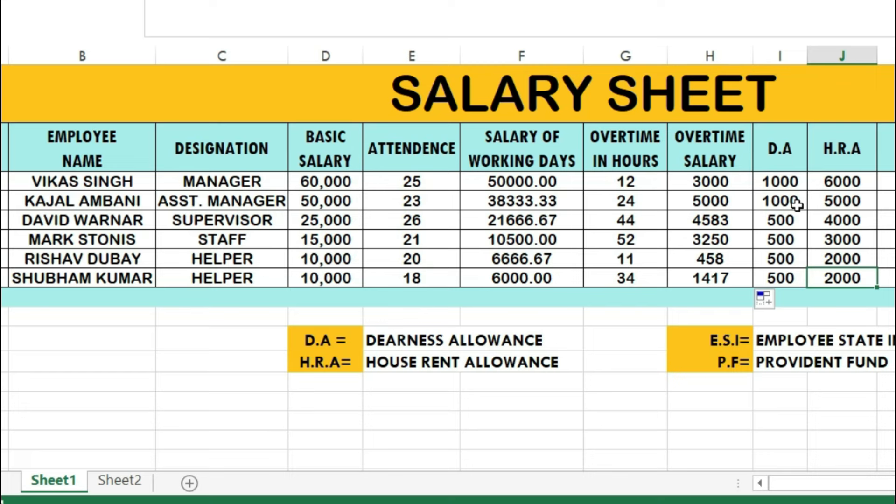
click(791, 183)
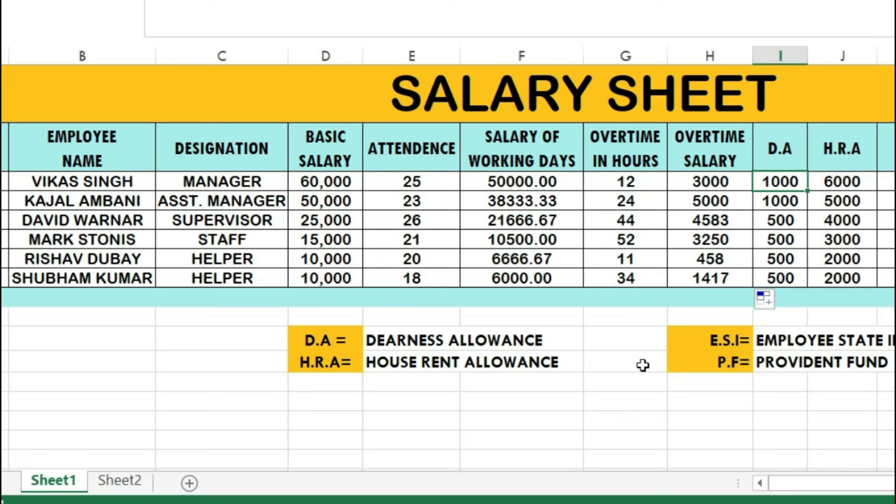
Calculate the gross salary in K5 with =F5+H5+I5+J5 and copy the formula down to K10
key(Right)
key(Right)
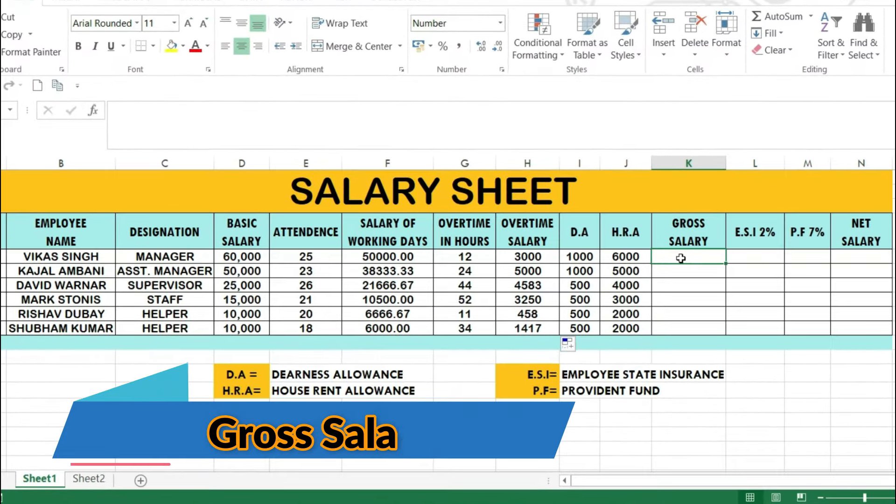
double_click(681, 258)
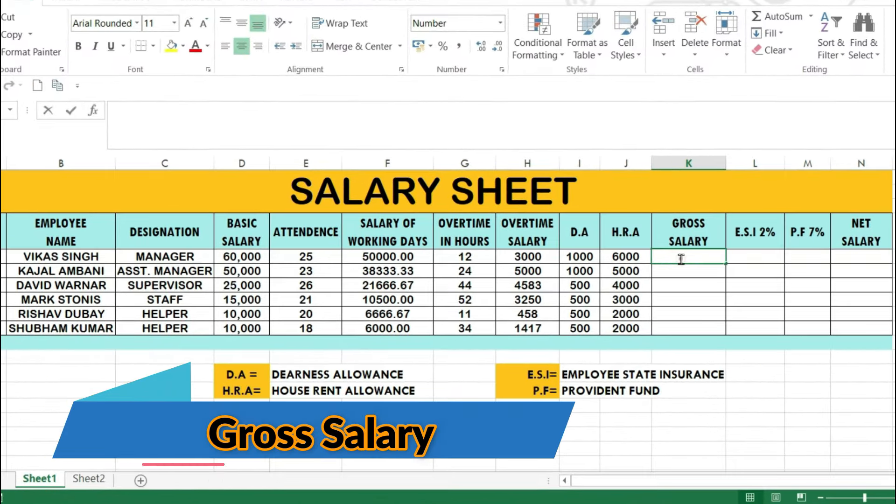
text(=)
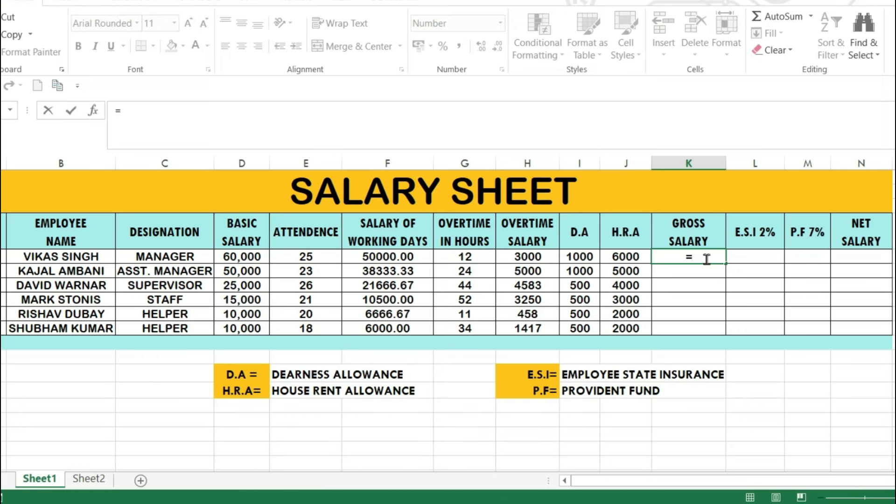
click(381, 262)
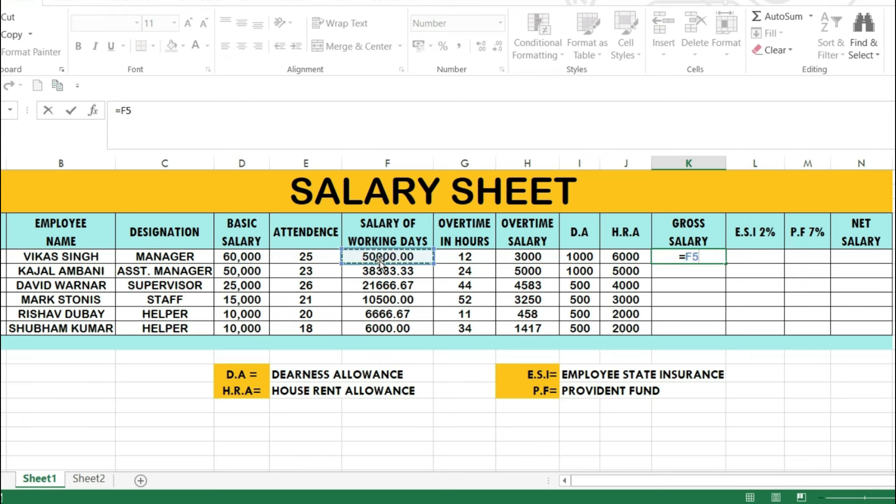
text(+)
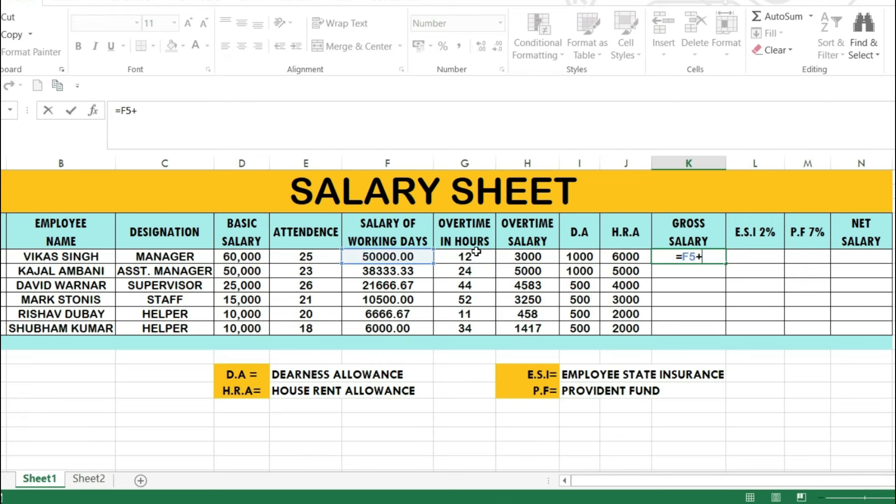
click(522, 257)
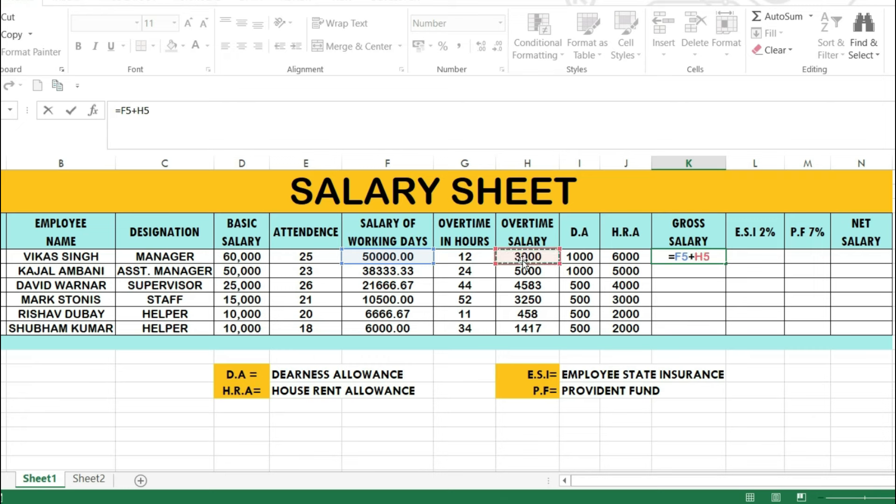
text(+)
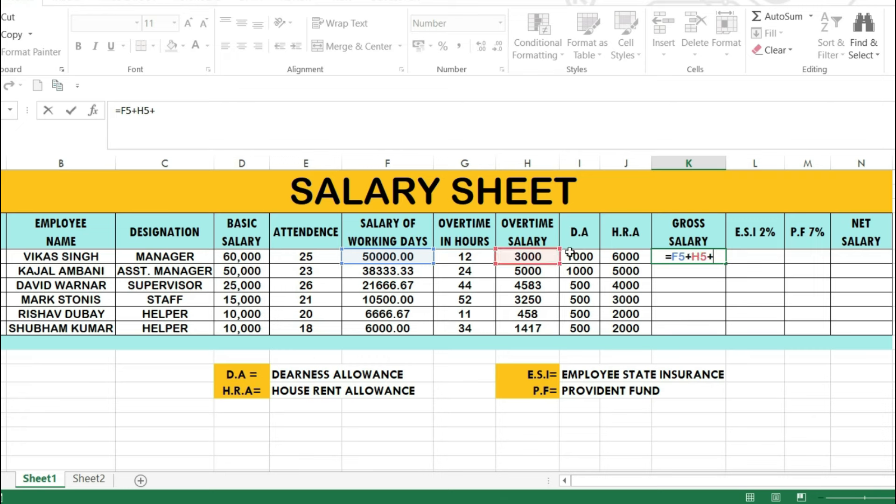
click(584, 262)
text(+)
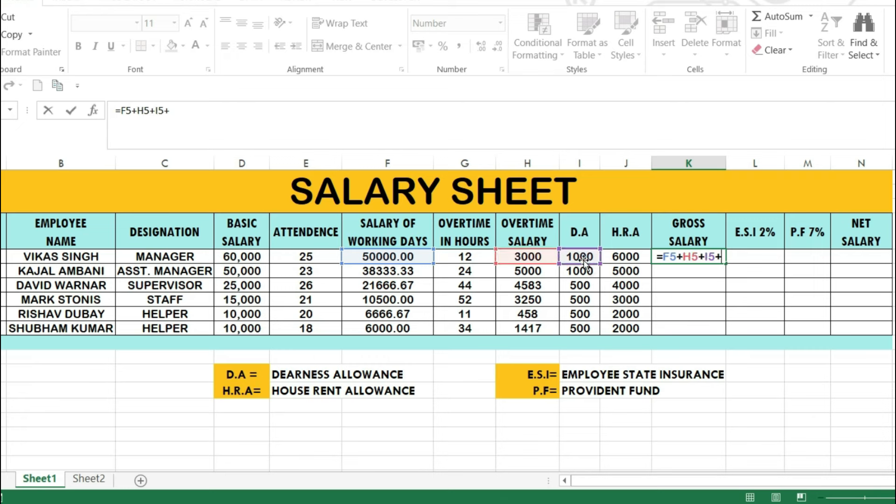
click(635, 257)
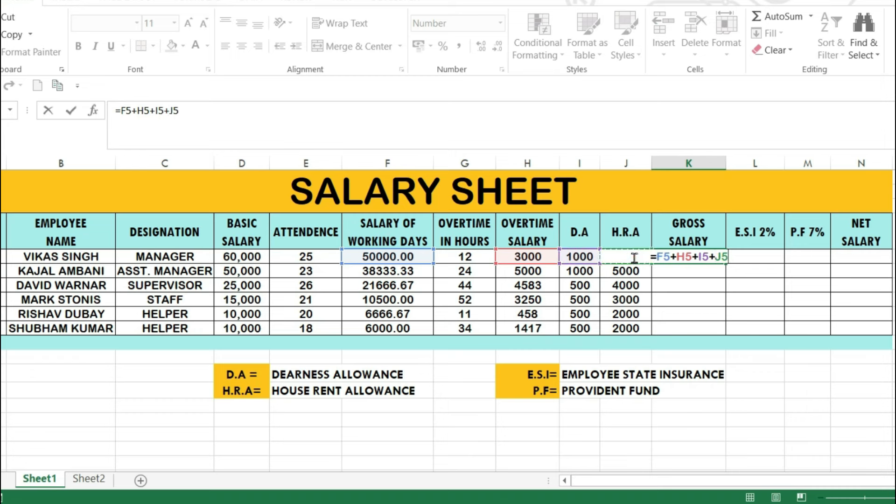
key(Return)
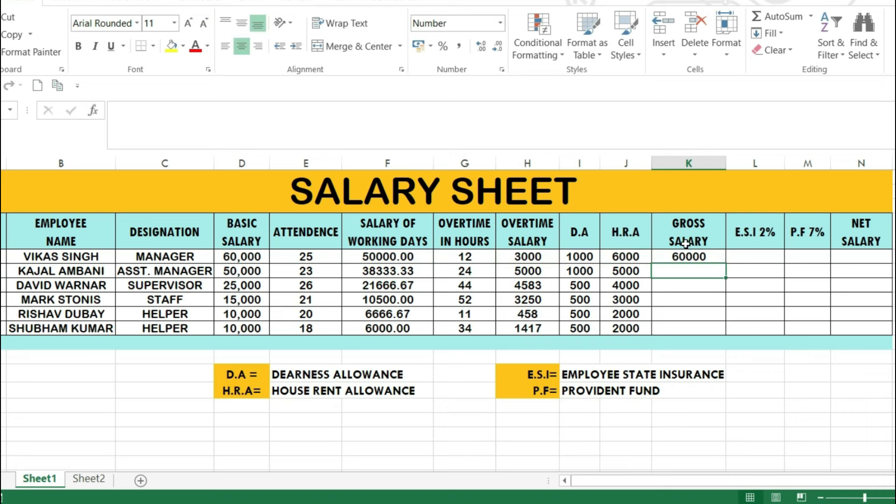
click(706, 258)
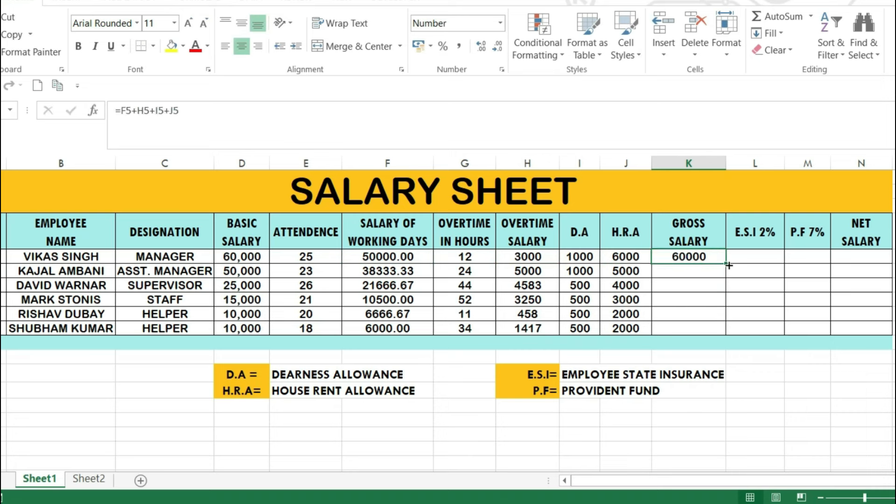
double_click(724, 265)
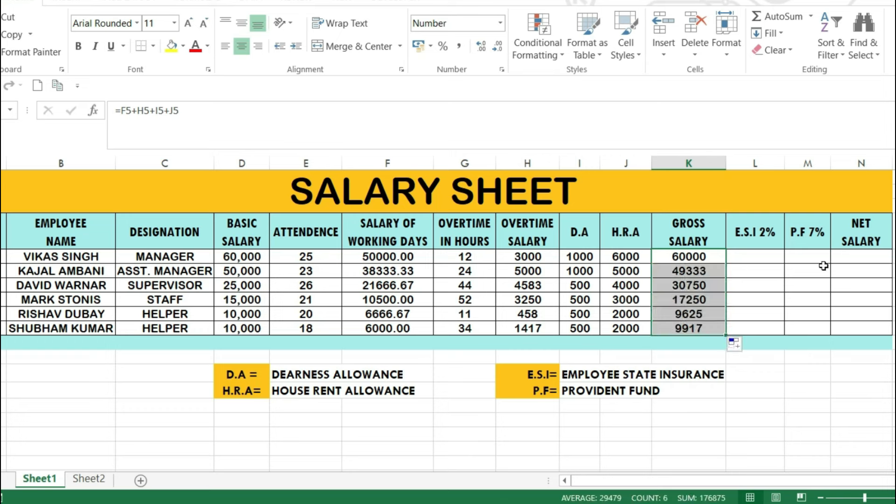
Calculate the 2% E.S.I in L5 with =F5*2% and copy the formula down to L10
click(769, 255)
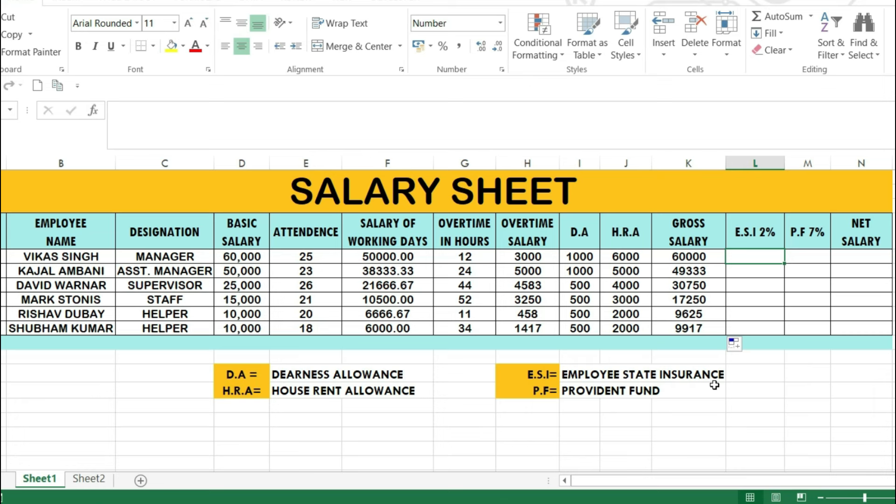
double_click(749, 257)
text(=)
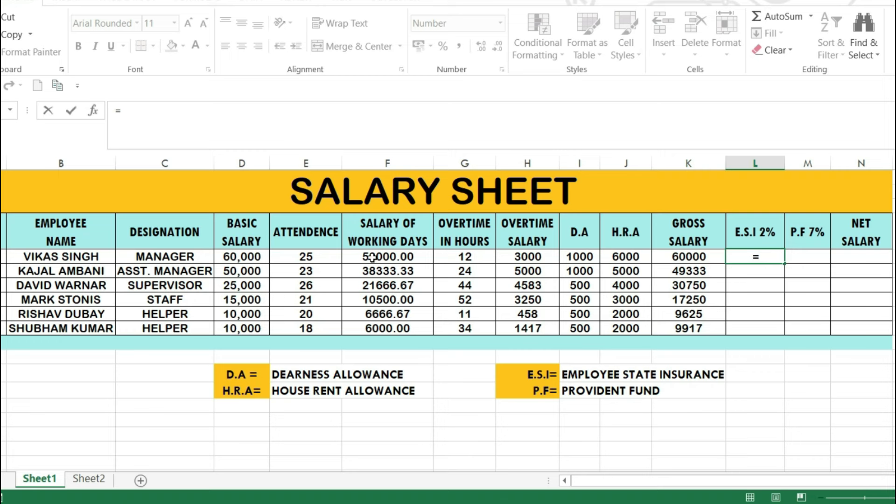
click(387, 256)
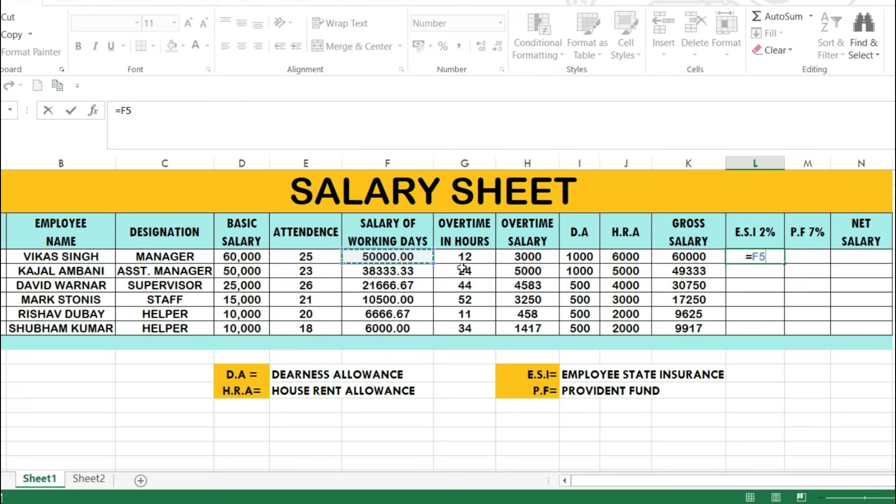
text(*)
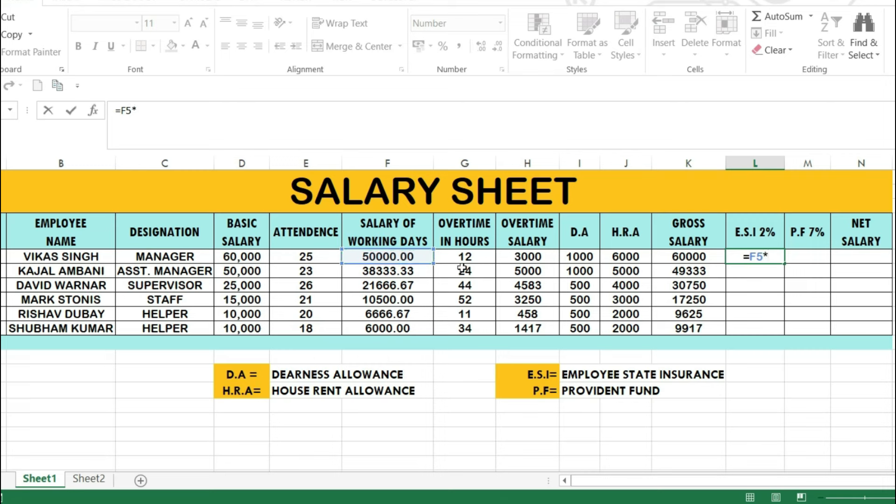
text(2%)
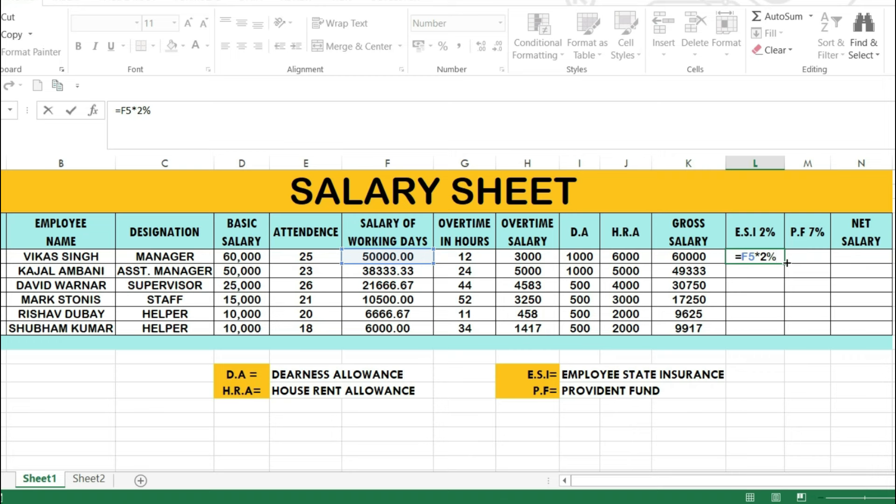
key(Return)
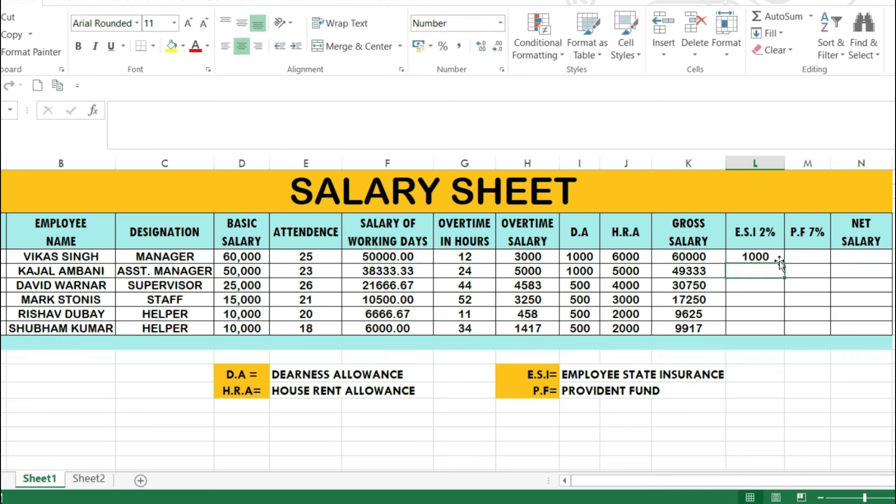
click(776, 256)
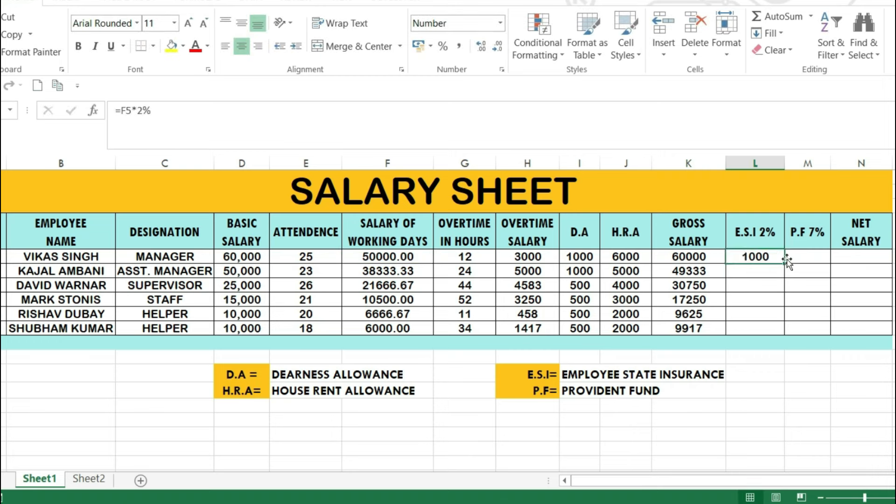
drag(785, 263, 779, 332)
Calculate the 7% P.F in M5 with =F5*7% and copy the formula down to M10
click(813, 264)
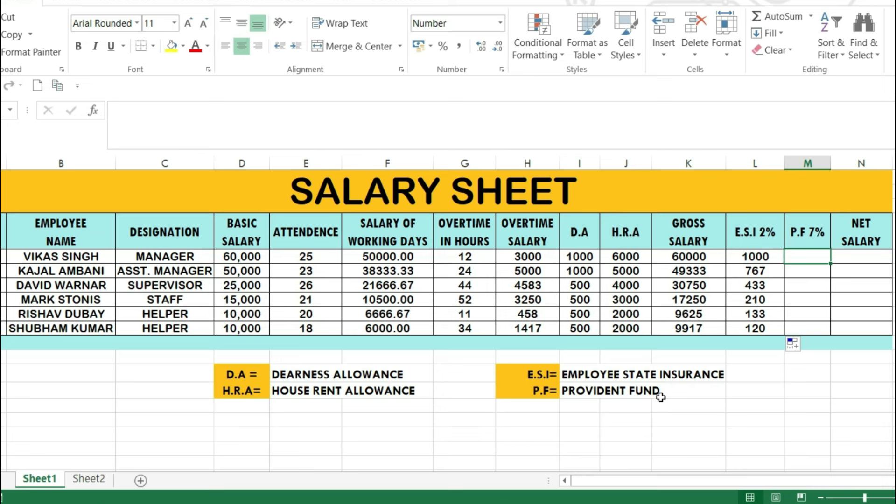
key(F2)
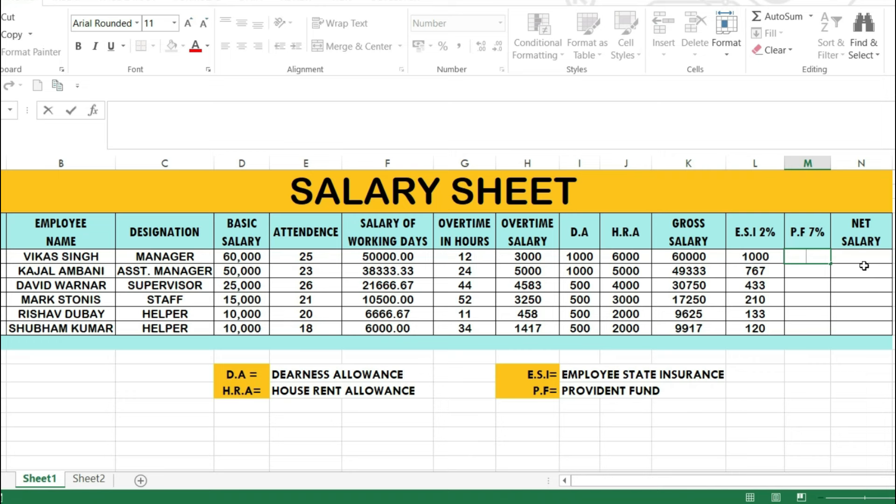
text(=)
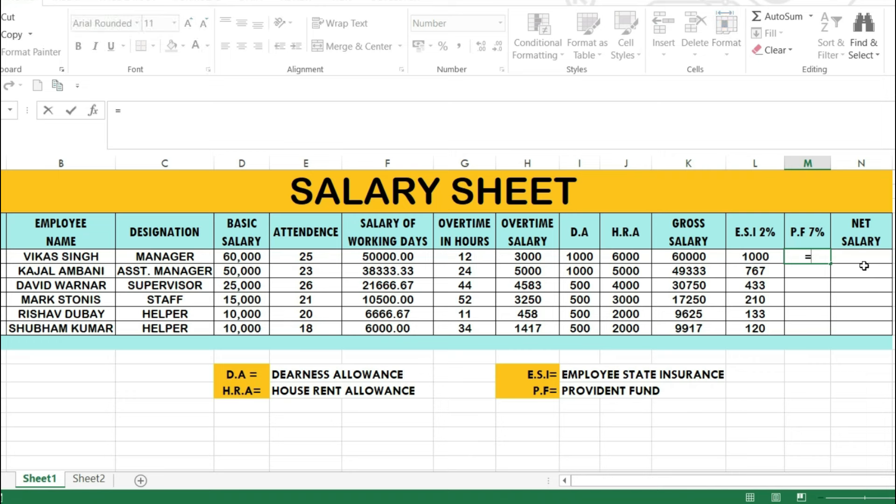
click(399, 257)
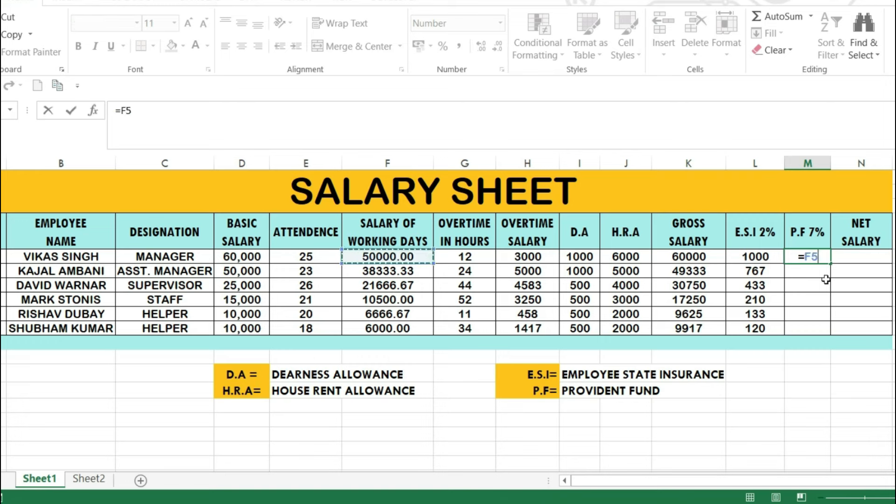
text(*)
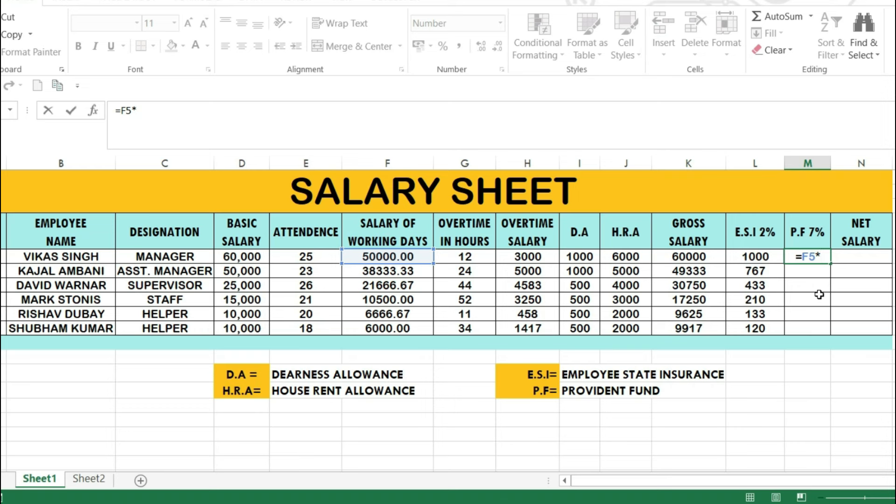
text(7%)
key(Return)
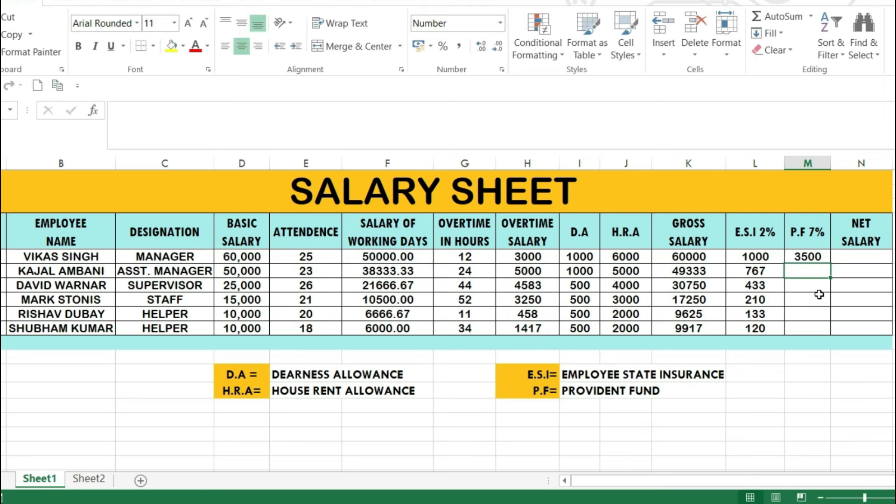
click(822, 260)
drag(830, 266, 834, 332)
Calculate the net salary in N5 with =K5-L5-M5 and copy the formula down to N10
click(873, 259)
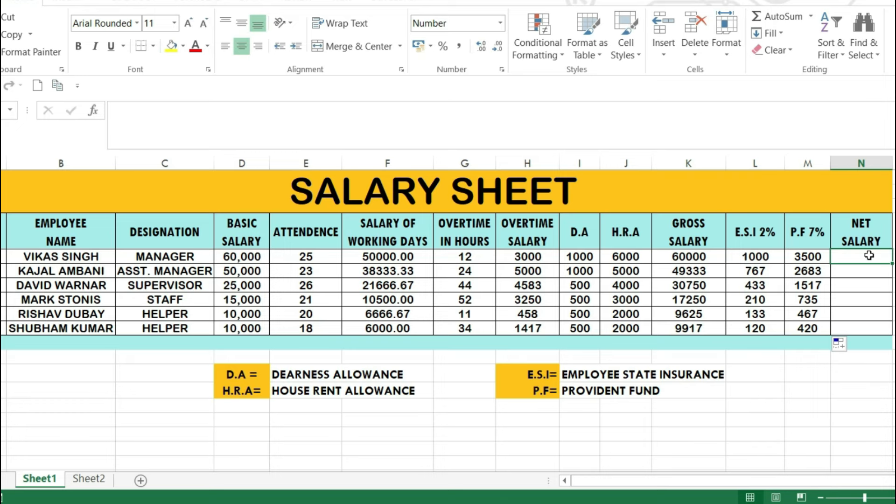
text(=)
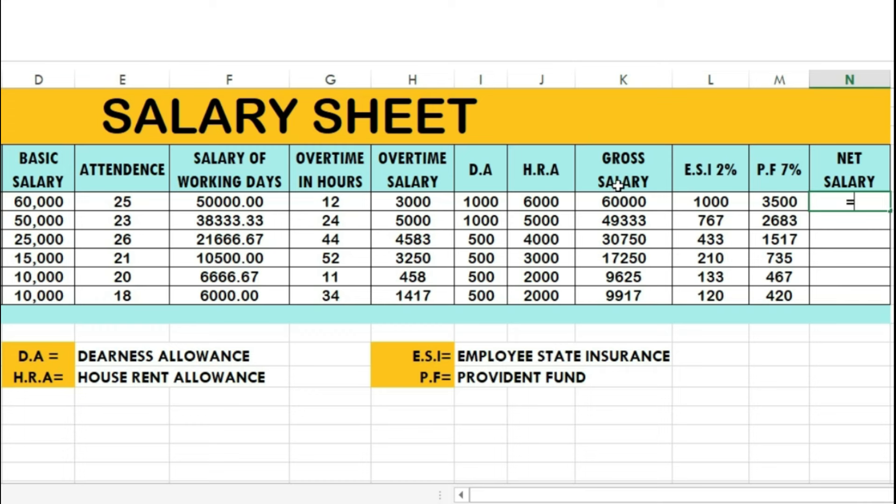
click(629, 210)
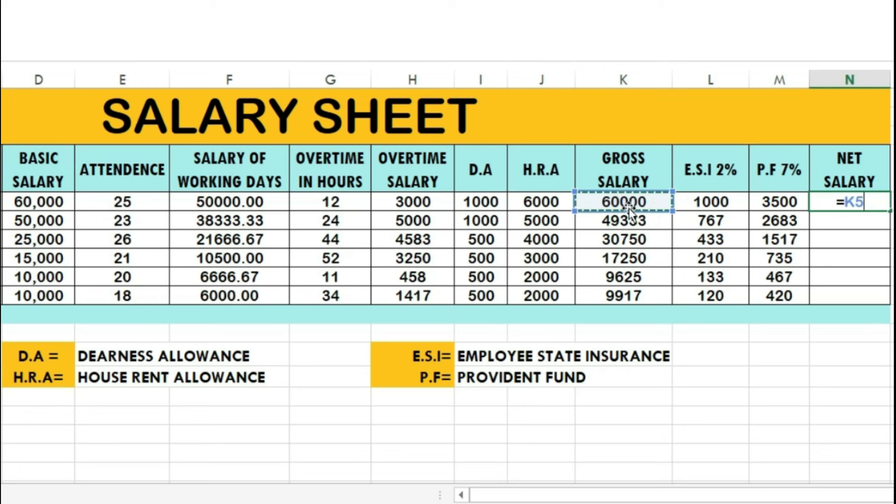
text(-)
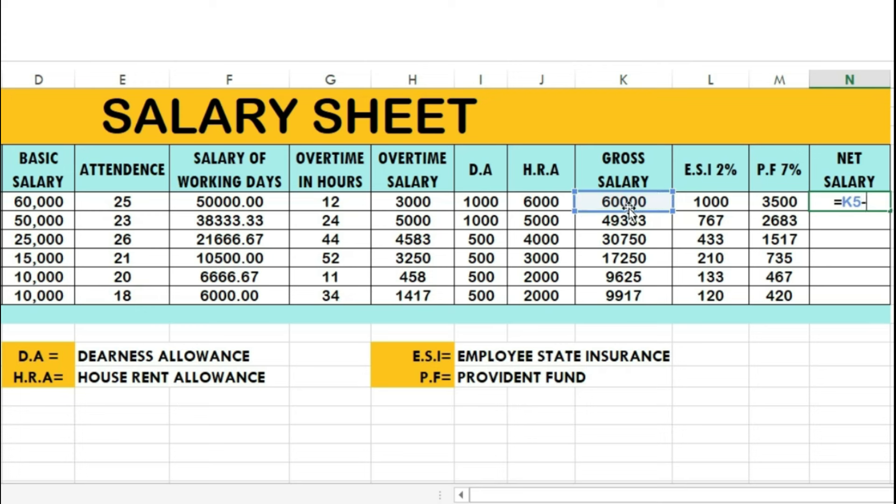
click(697, 207)
text(-)
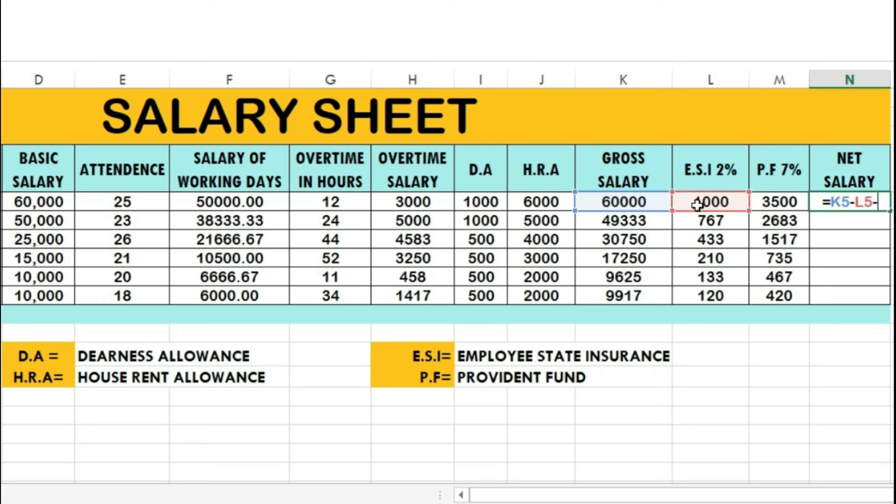
click(781, 209)
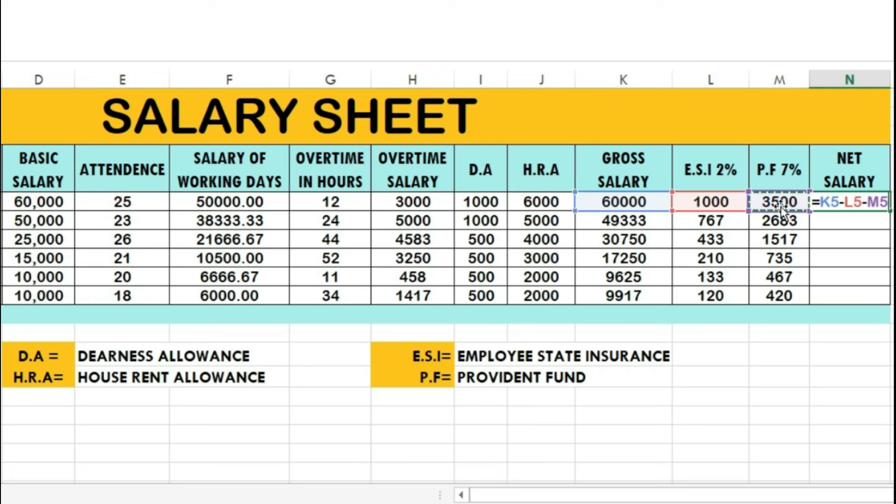
key(Return)
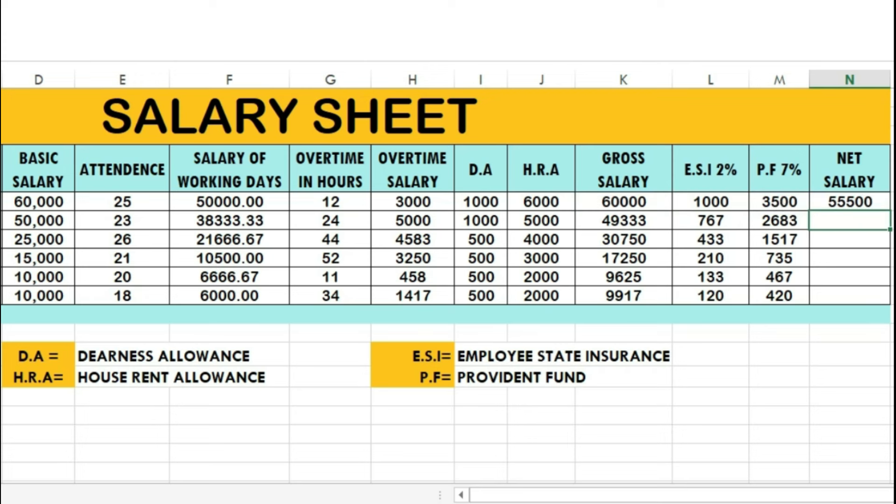
click(873, 202)
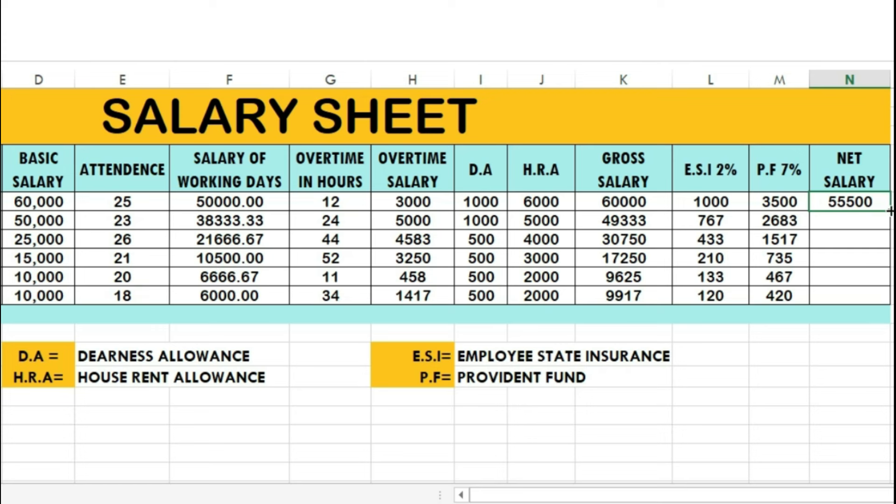
drag(890, 211, 890, 304)
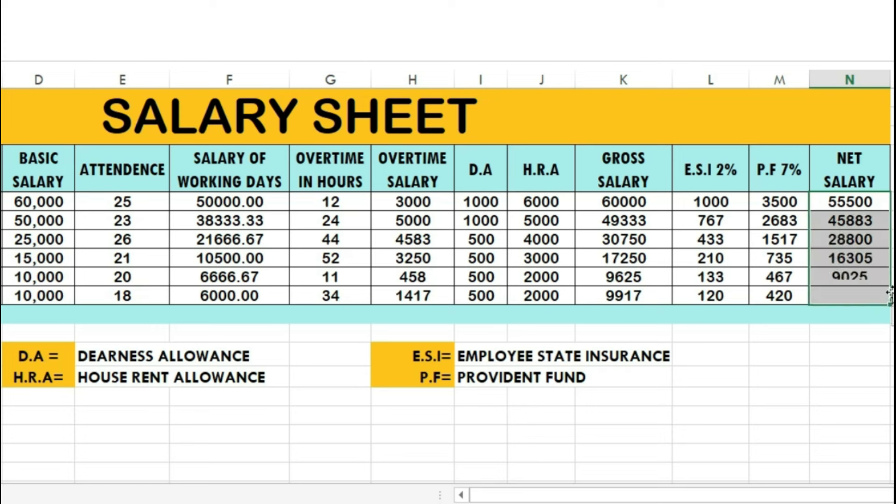
click(894, 204)
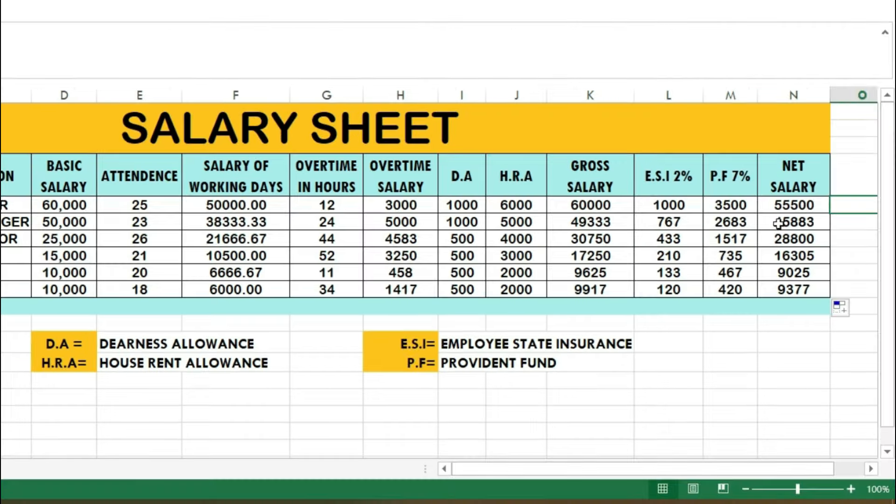
Set the manager's attendance in E5 to 20
click(690, 244)
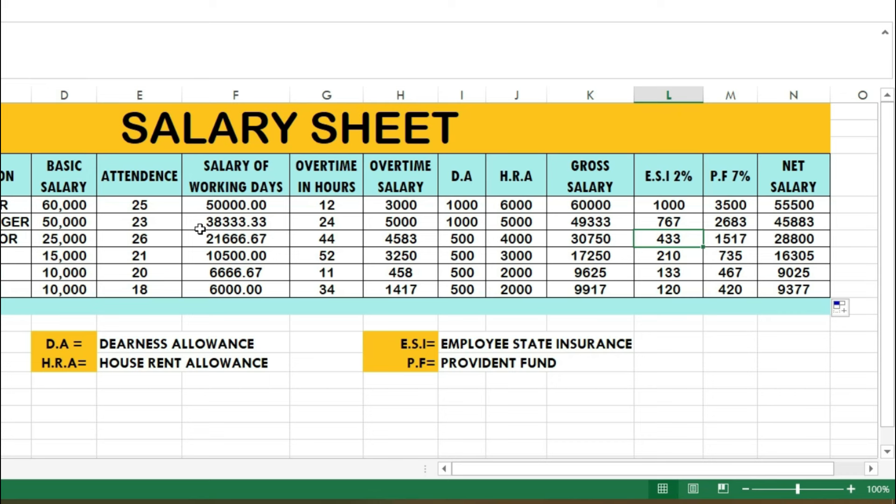
click(155, 207)
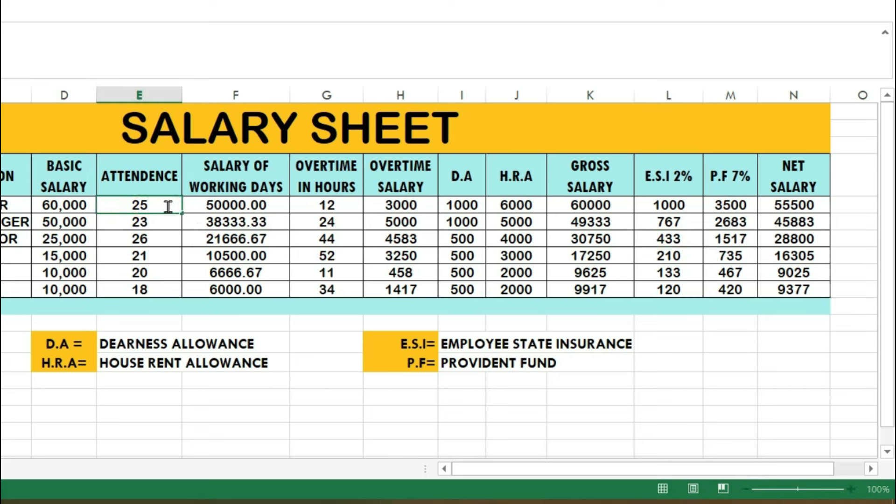
key(BackSpace)
text(0)
key(Return)
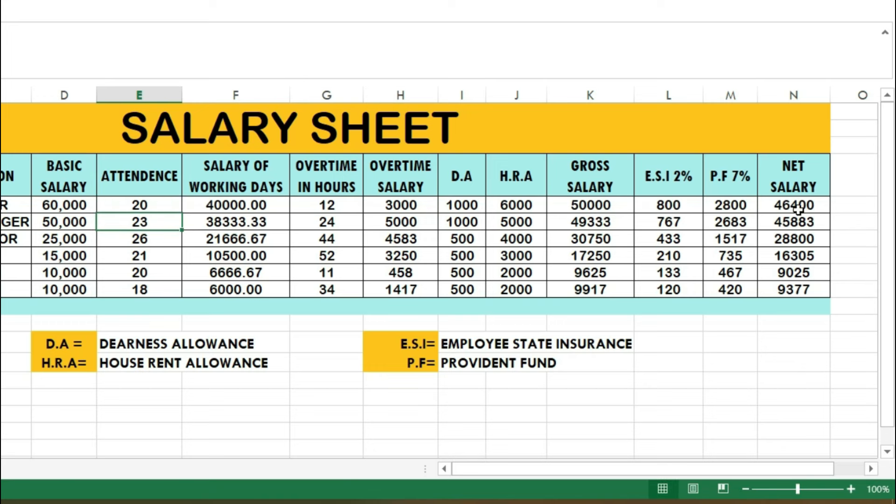